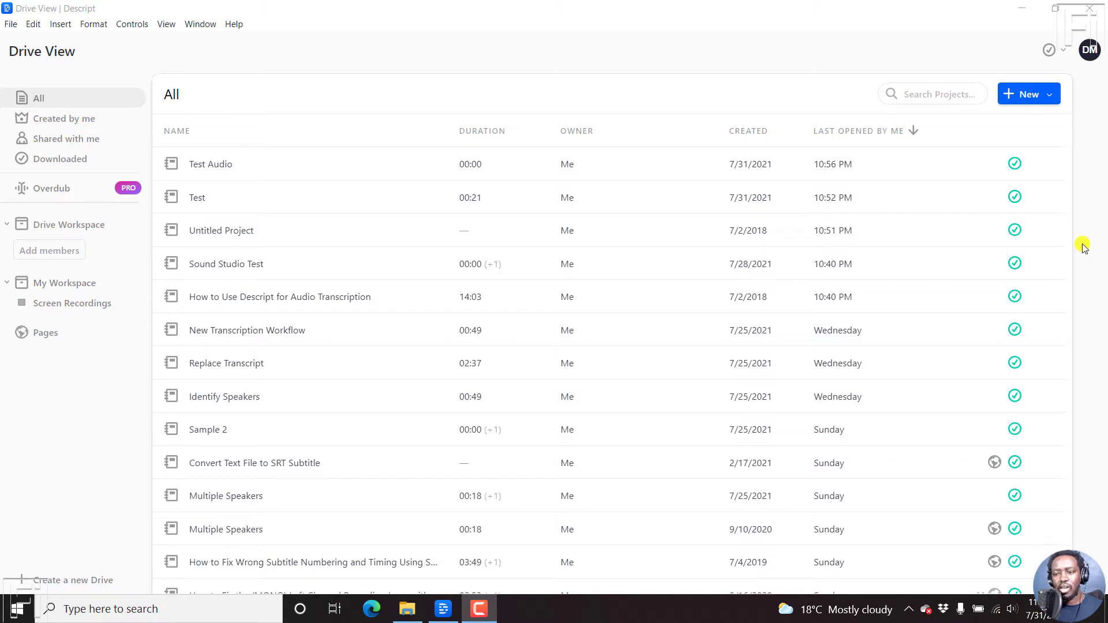
# Step: Create a new Descript project named 'Sample Test'
pyautogui.click(1050, 95)
pyautogui.click(1000, 119)
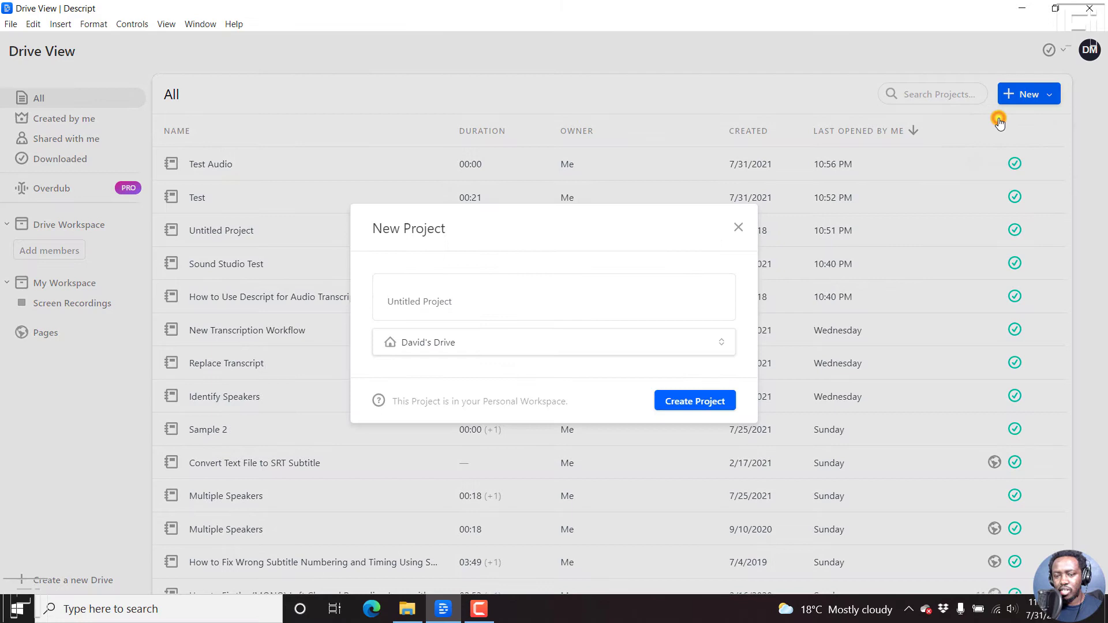
pyautogui.write('Samp')
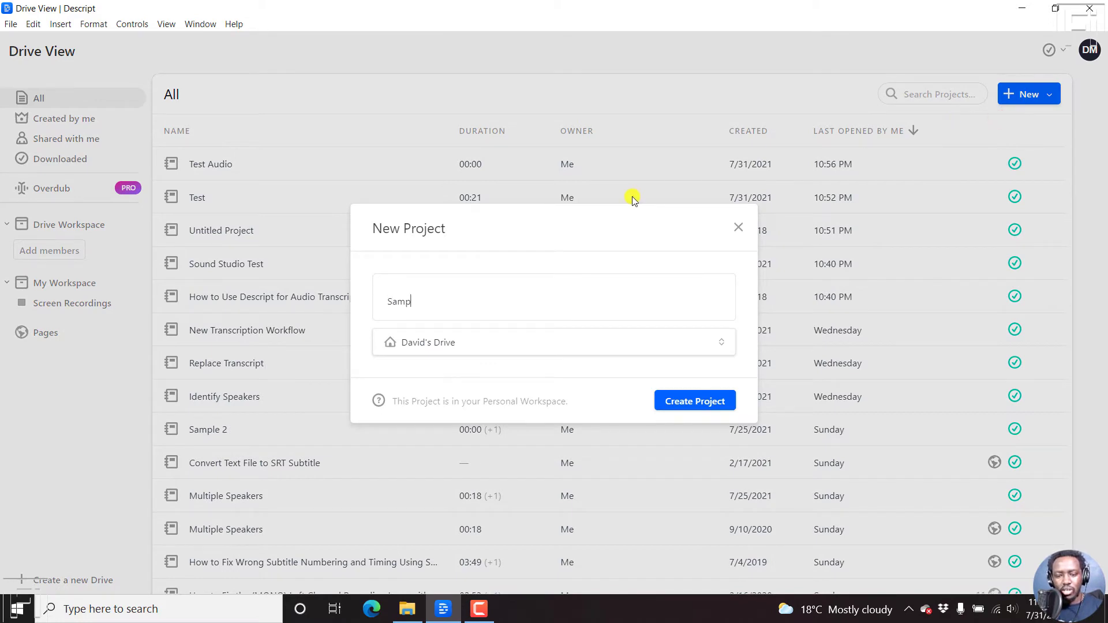
pyautogui.write('le Test')
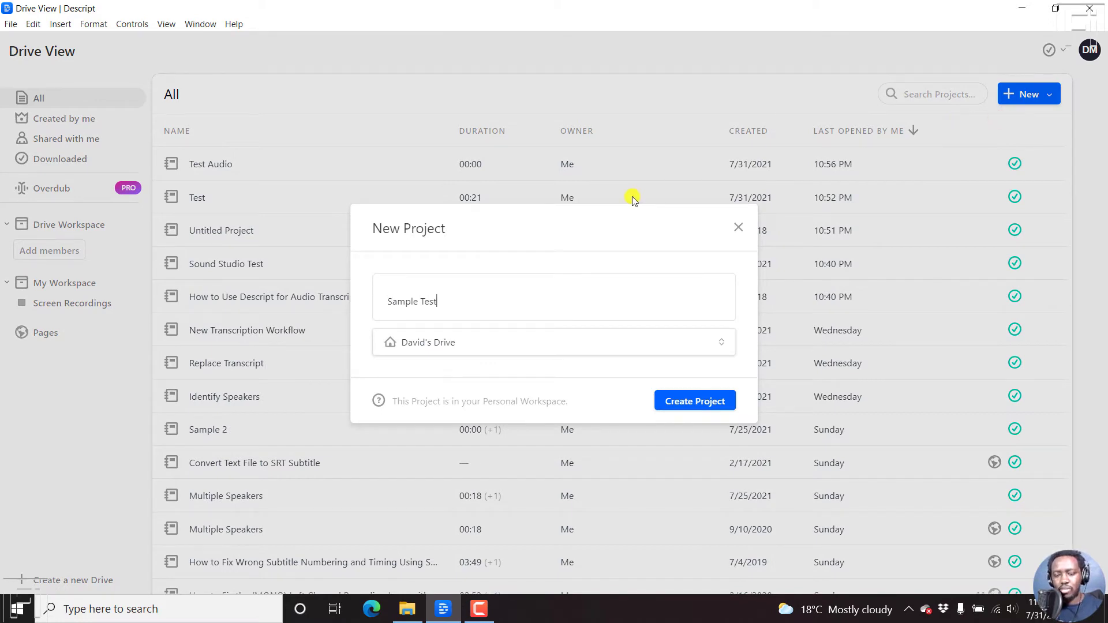
pyautogui.click(696, 401)
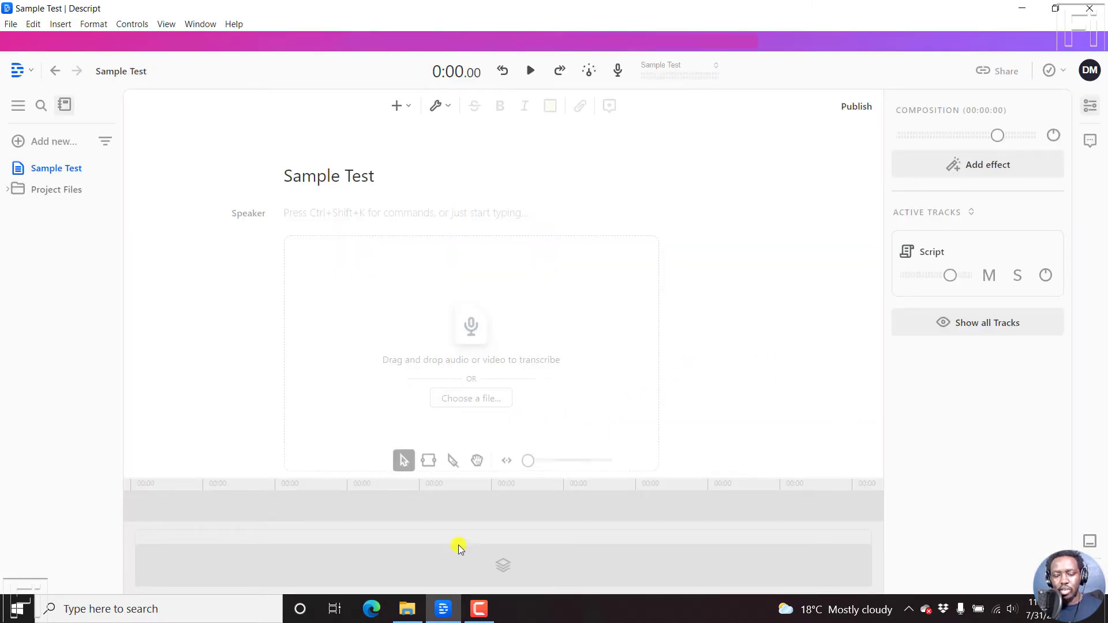
# Step: Drag 'Sample audio for Test' from File Explorer into the Sample Test project
pyautogui.click(407, 609)
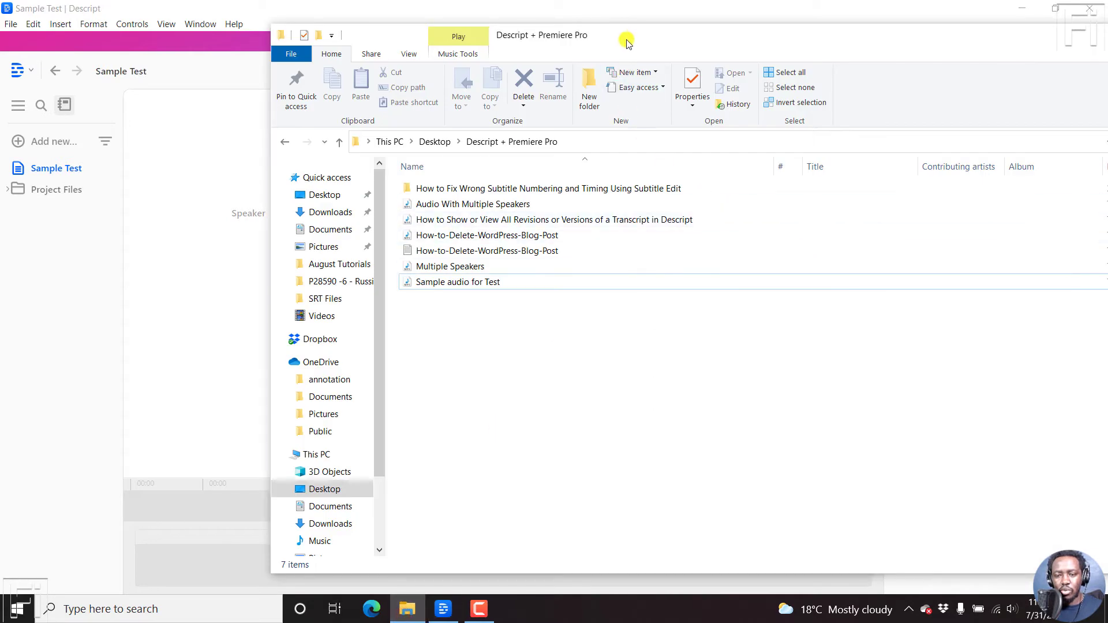
pyautogui.moveTo(629, 36); pyautogui.dragTo(790, 36)
pyautogui.click(597, 283)
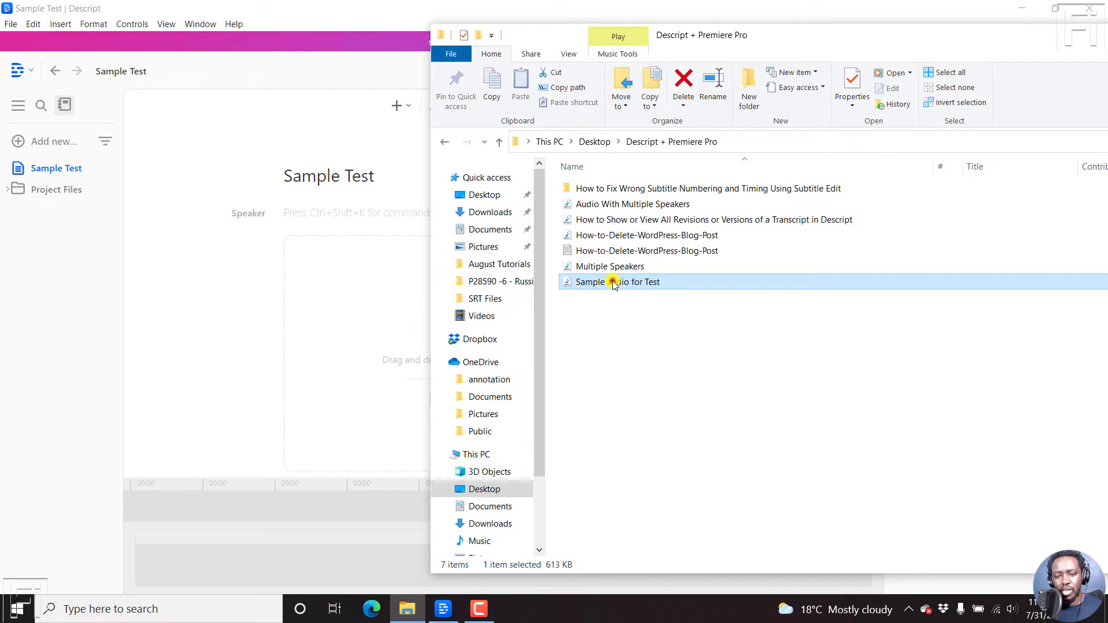
pyautogui.moveTo(613, 282); pyautogui.dragTo(366, 332)
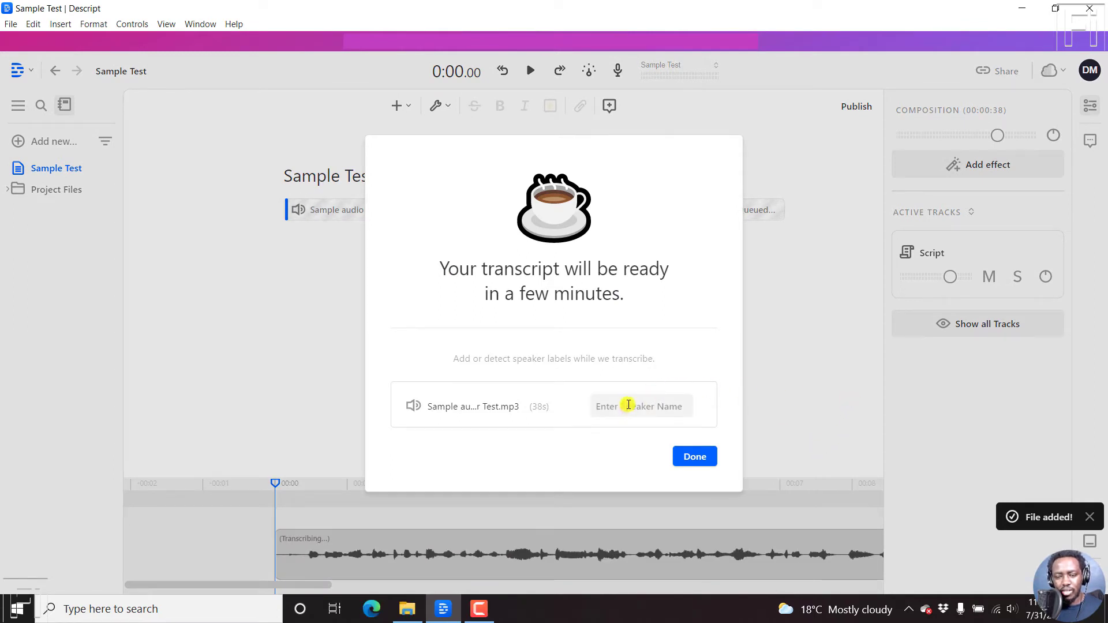
# Step: Set speaker detection to 2 speakers and let the audio transcribe
pyautogui.click(622, 405)
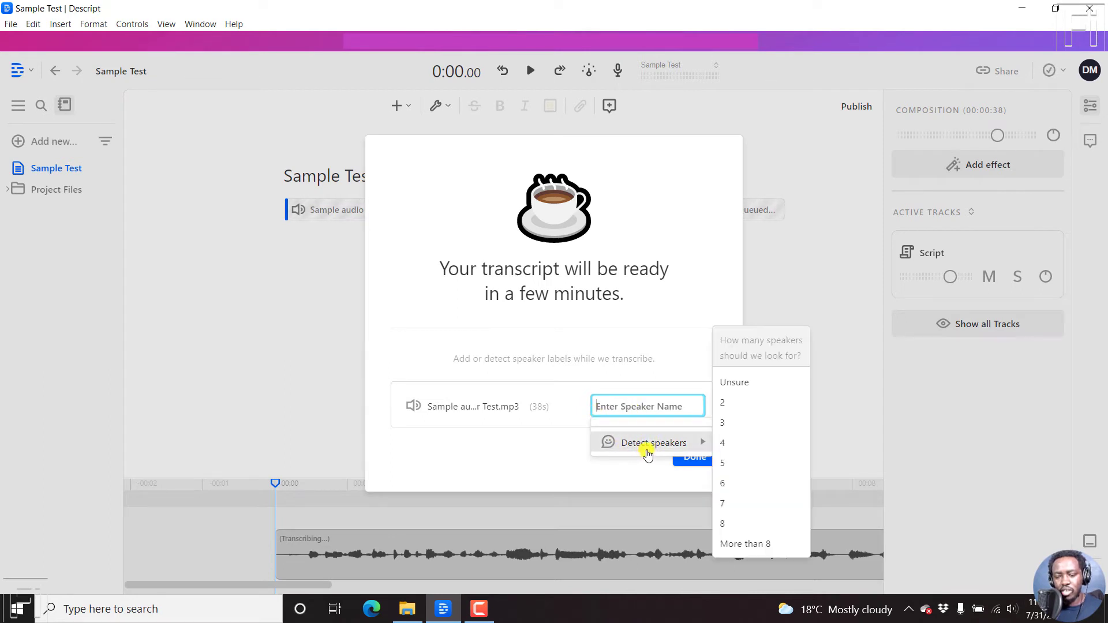
pyautogui.moveTo(693, 447)
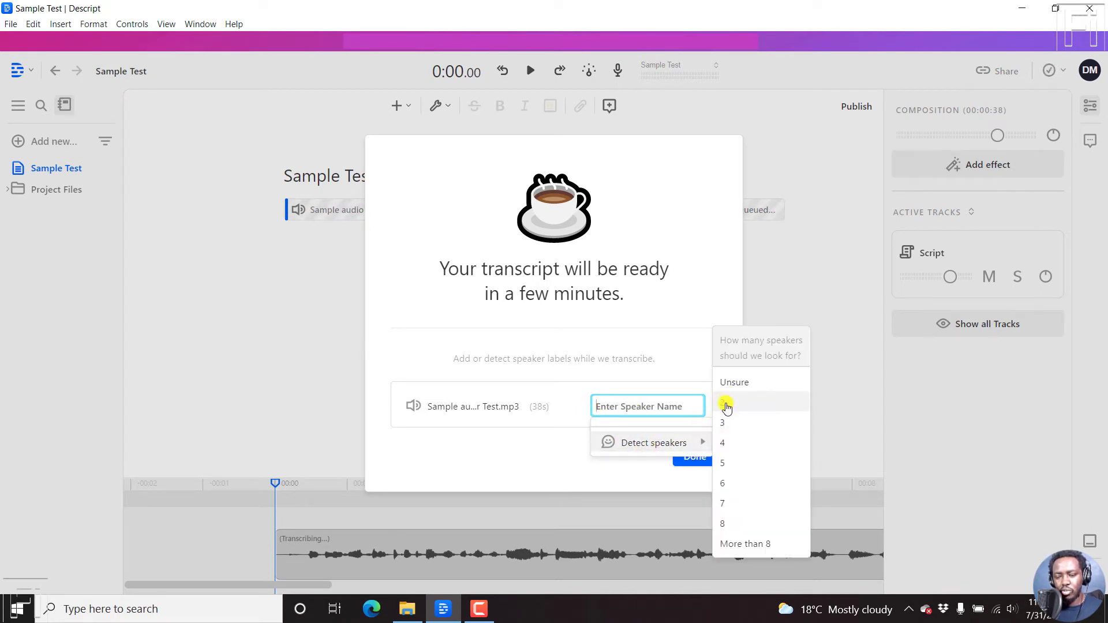
pyautogui.click(724, 403)
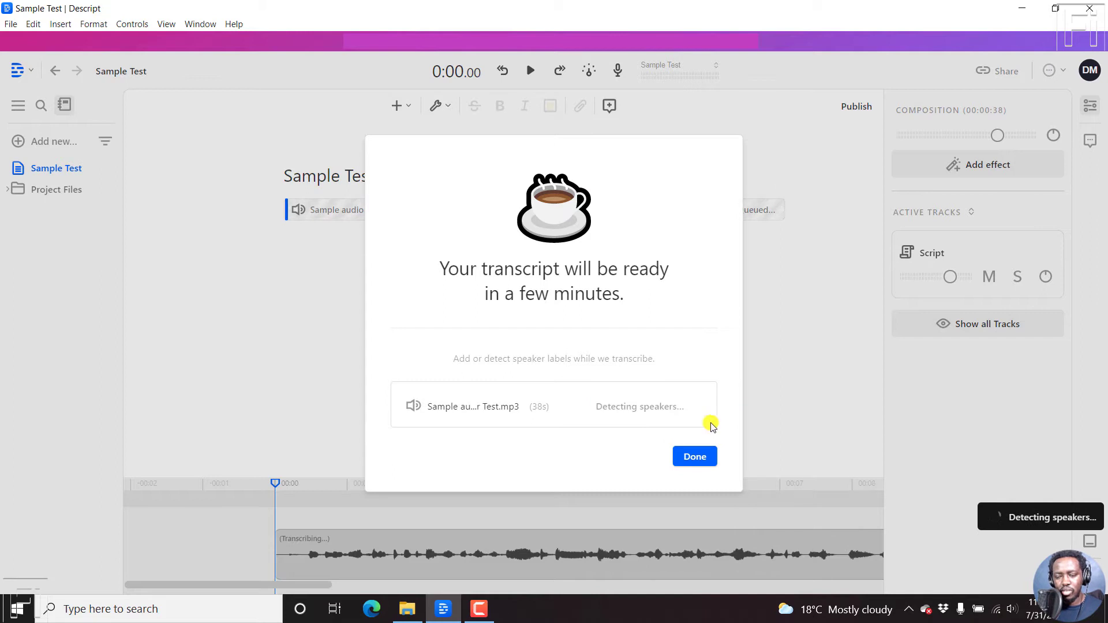
pyautogui.click(697, 458)
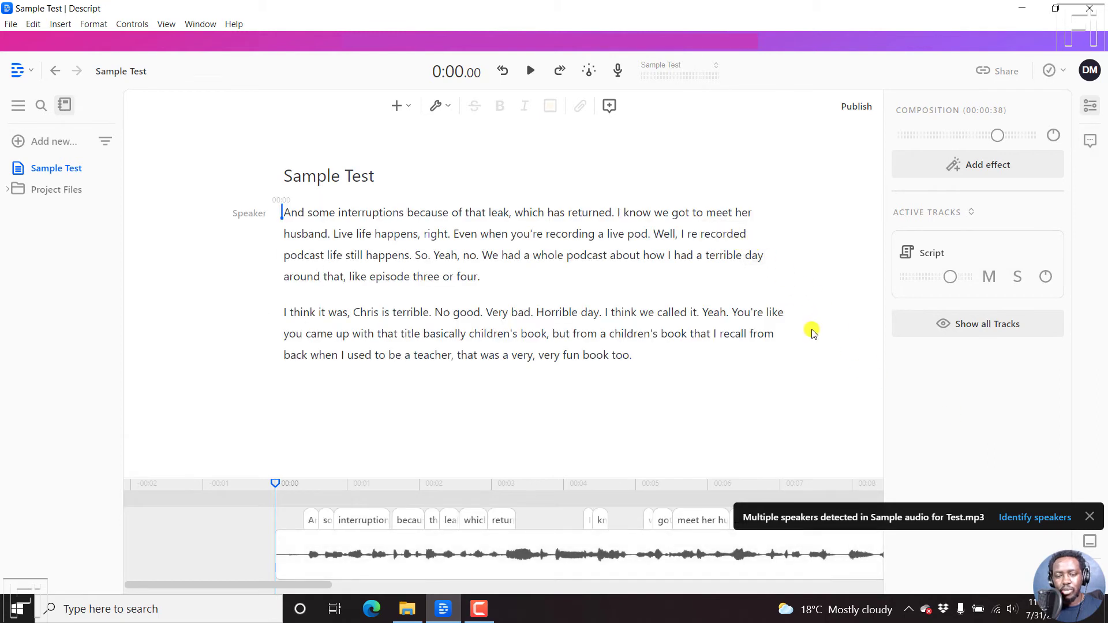
# Step: Name each of the two detected speakers so the transcript carries both labels
pyautogui.click(1027, 518)
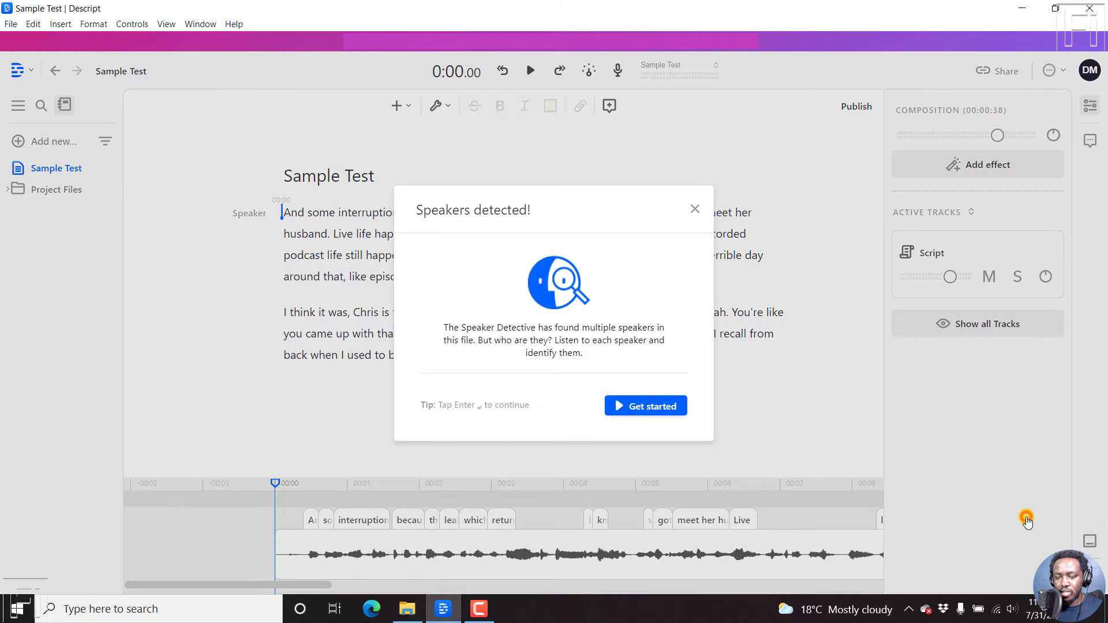
pyautogui.click(632, 406)
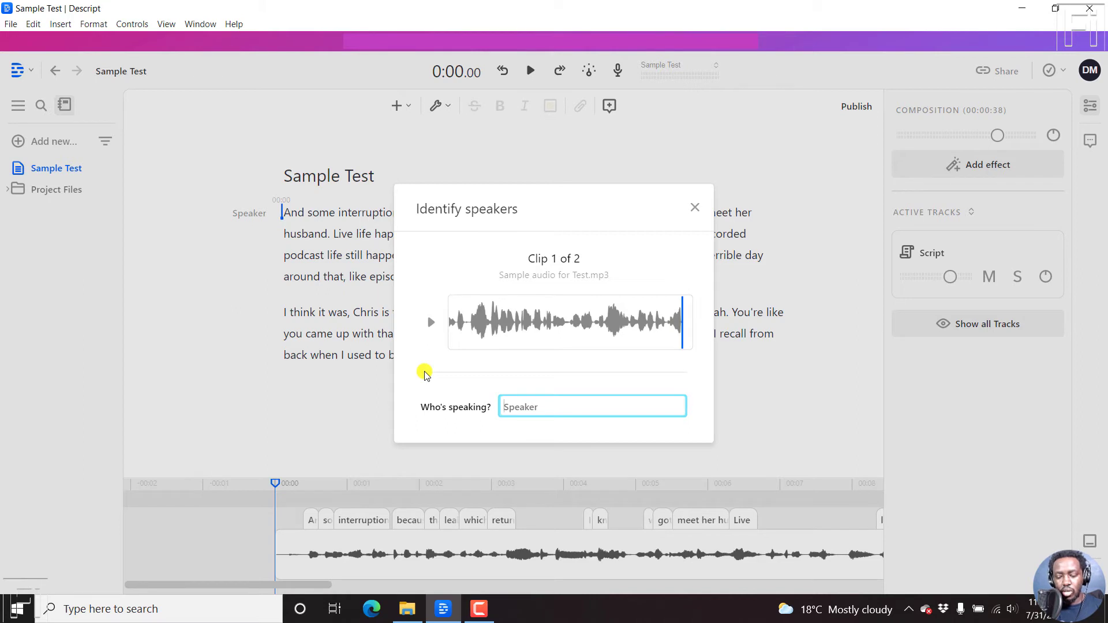
pyautogui.write('Deb')
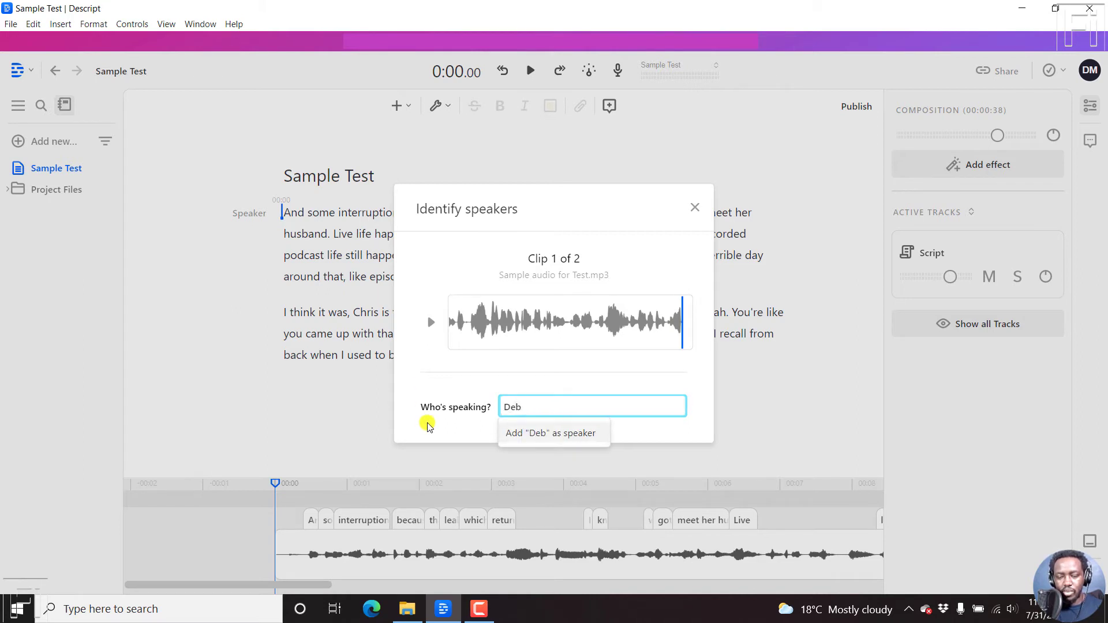
pyautogui.click(545, 434)
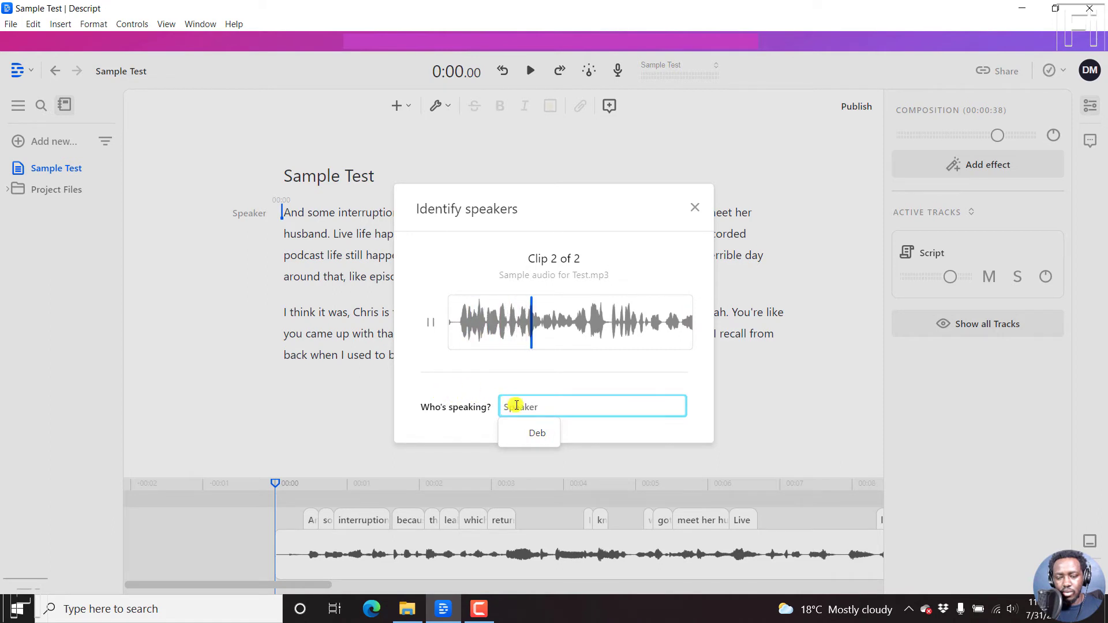
pyautogui.write('Cris')
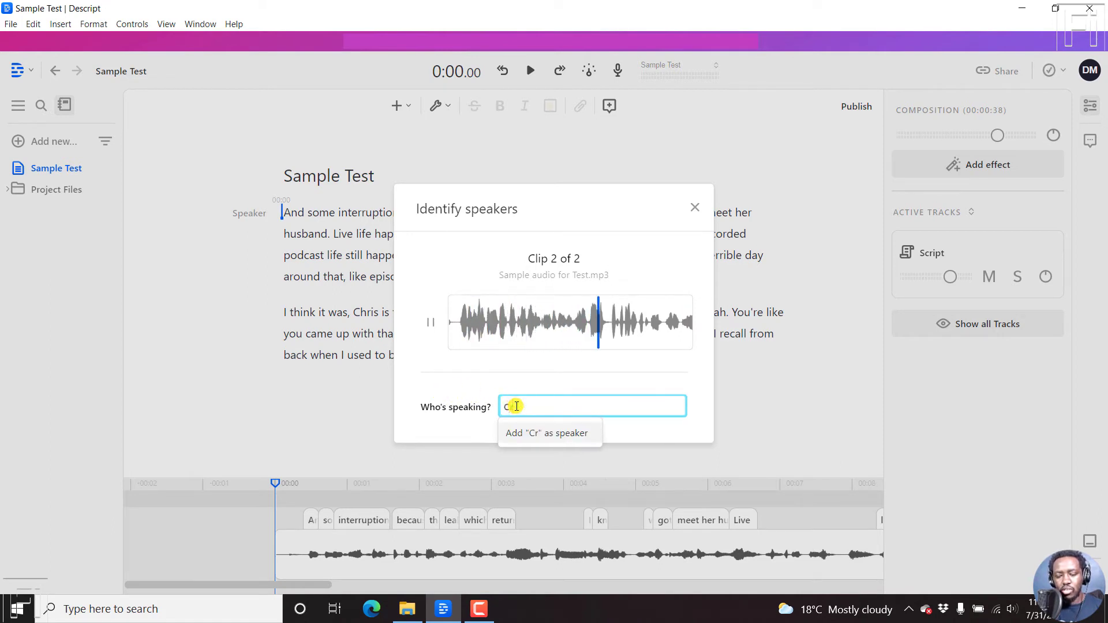
pyautogui.click(567, 434)
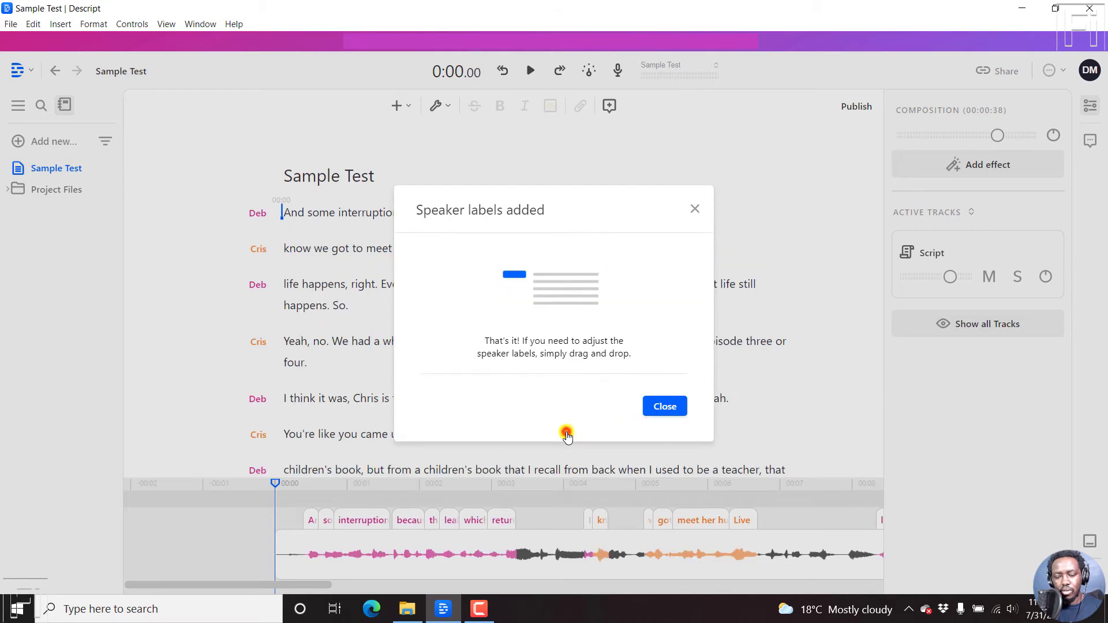
pyautogui.click(664, 408)
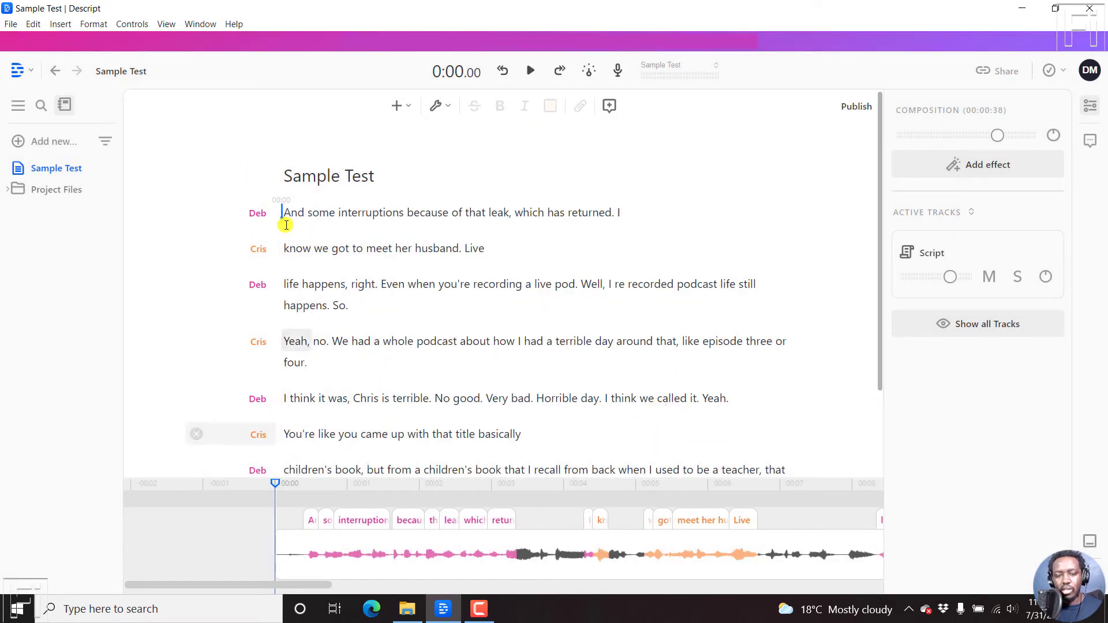
pyautogui.moveTo(879, 169)
pyautogui.mouseDown()
pyautogui.moveTo(866, 361)
pyautogui.moveTo(851, 217)
pyautogui.moveTo(866, 153)
pyautogui.mouseUp()
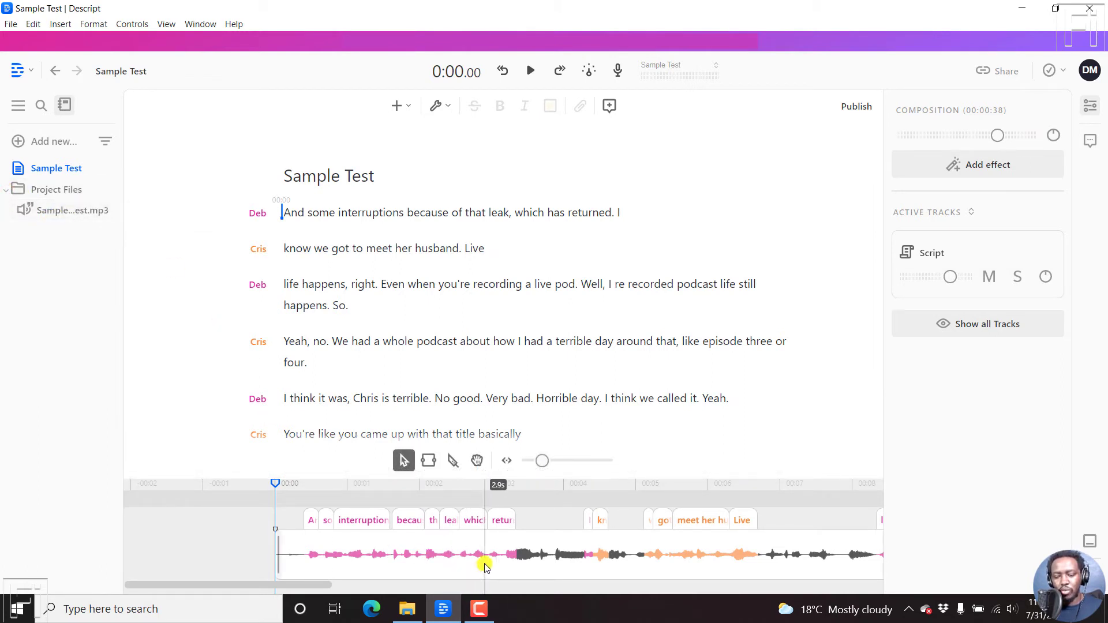
# Step: Open the media details view for Sample audio for Test.mp3
pyautogui.rightClick(463, 557)
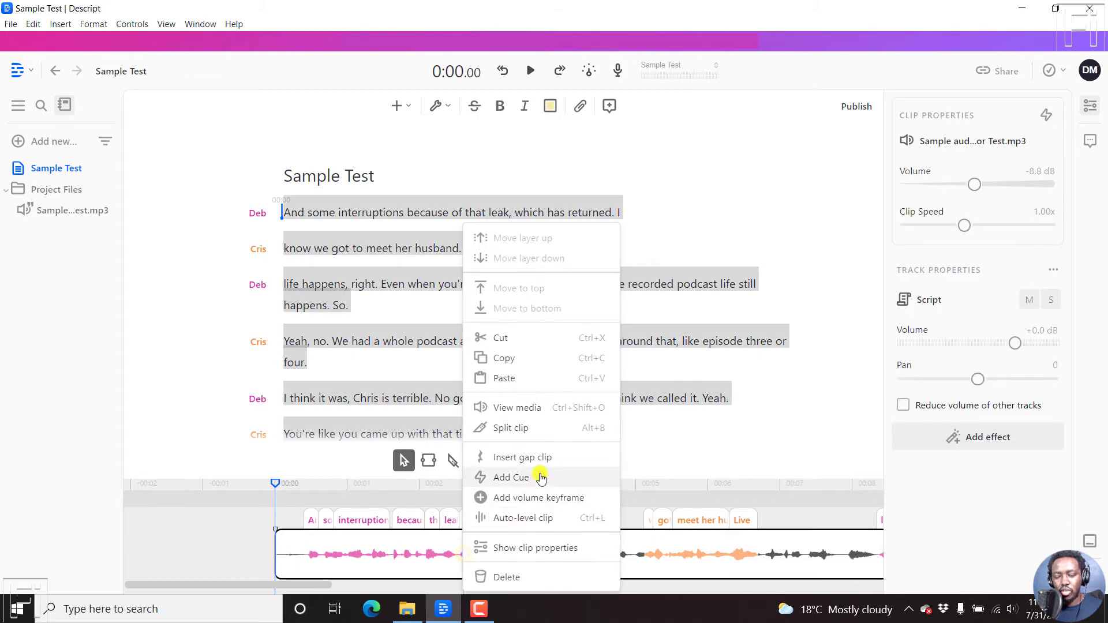
pyautogui.click(527, 409)
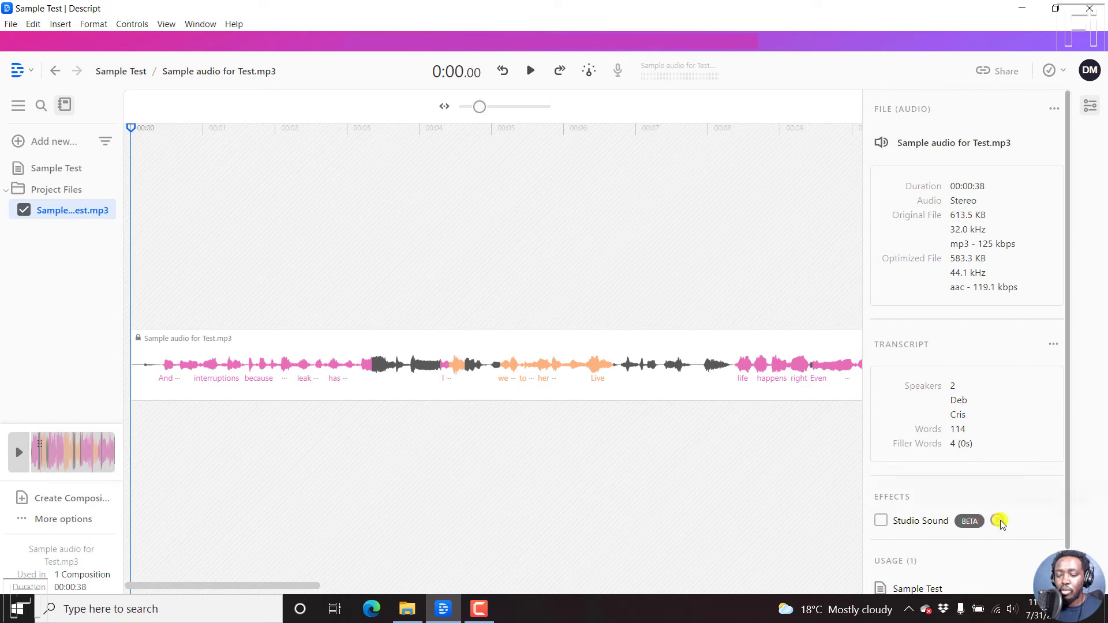
pyautogui.moveTo(1003, 523)
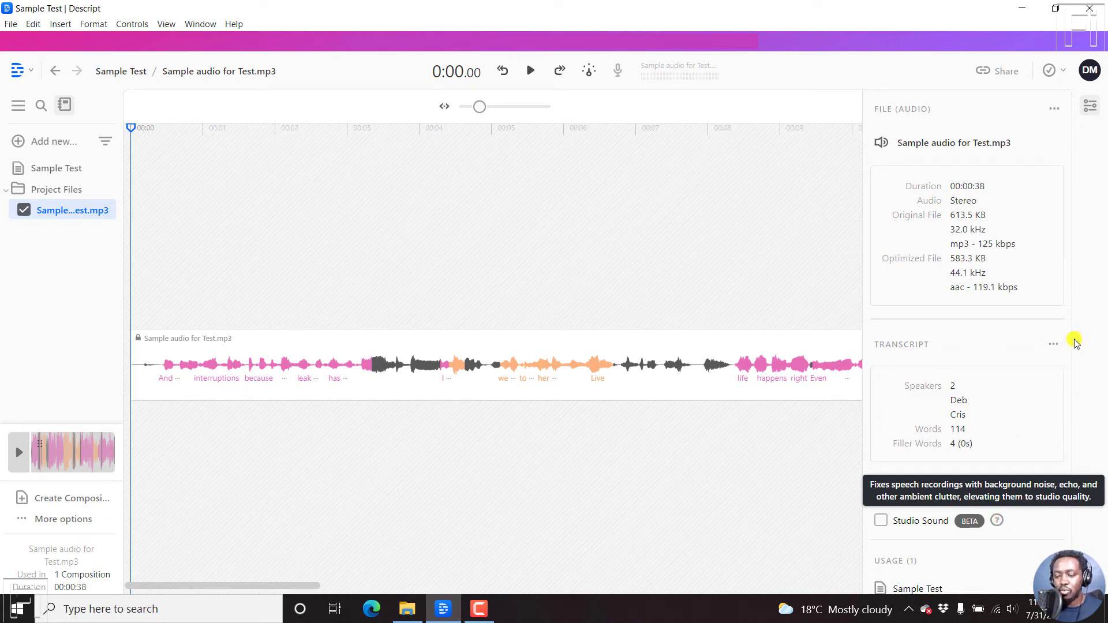
pyautogui.scroll(-1, 1068, 334)
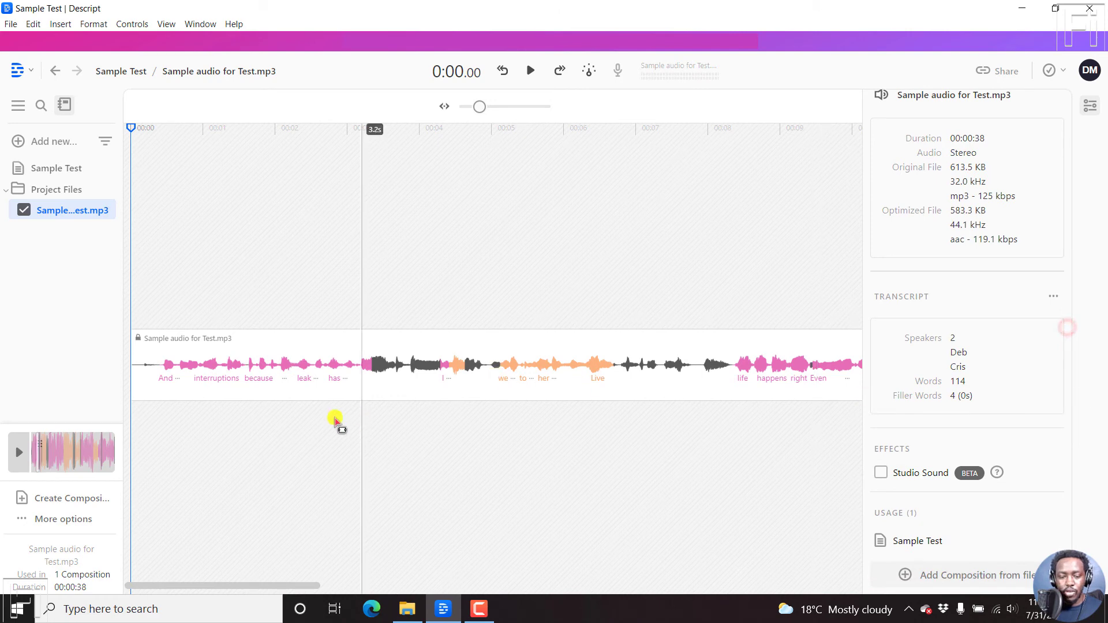
# Step: Play the original audio without Studio Sound, then stop and rewind near 0:07.6
pyautogui.click(161, 376)
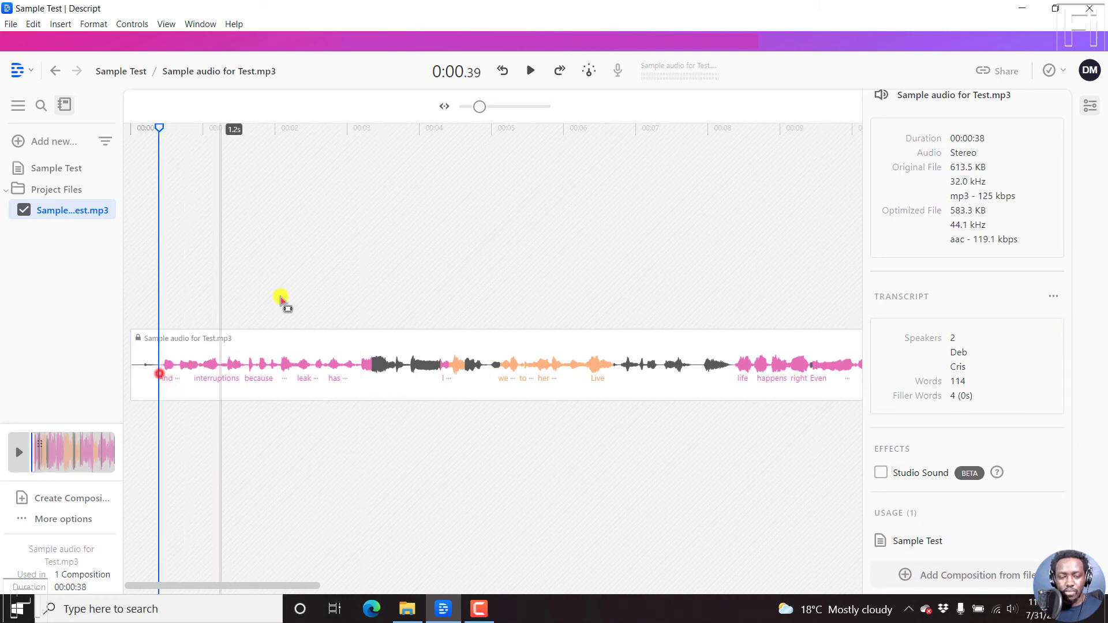
pyautogui.click(531, 71)
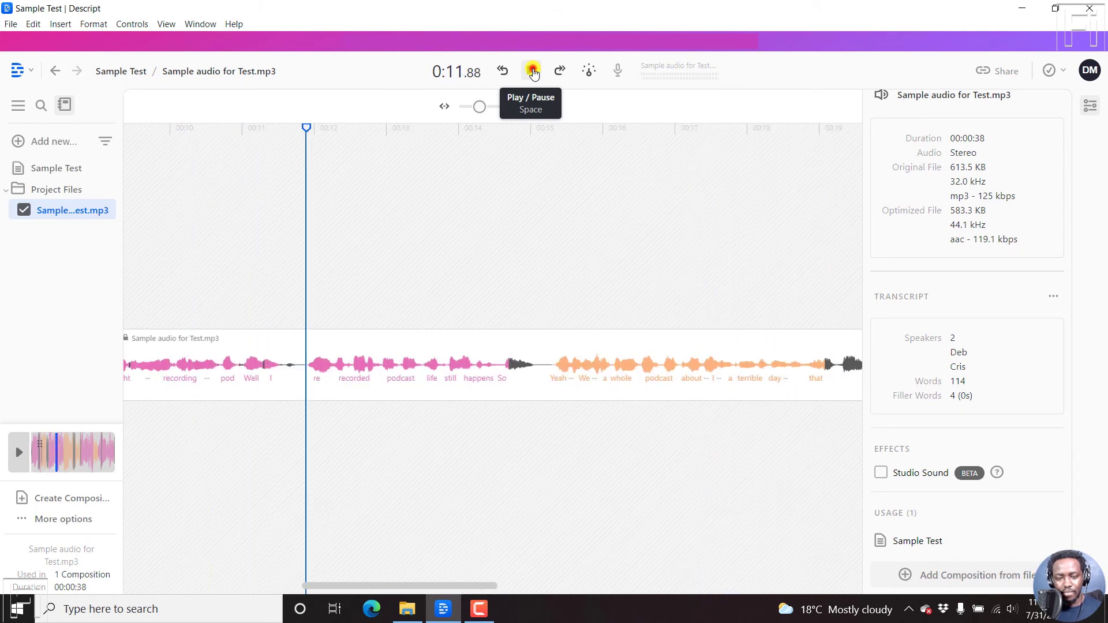
pyautogui.click(532, 72)
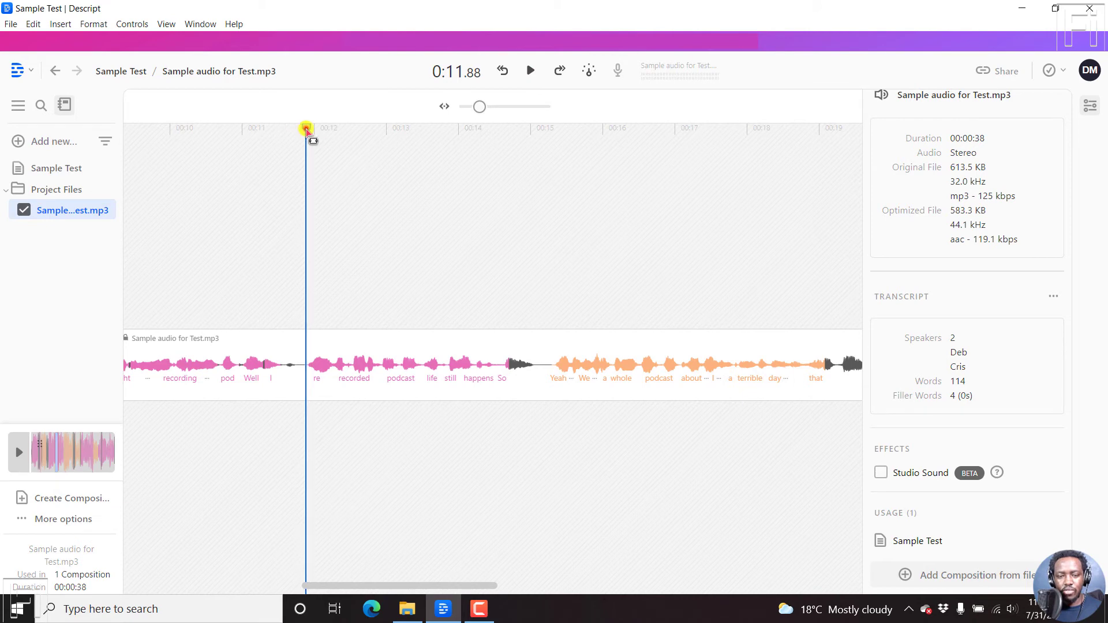
pyautogui.moveTo(306, 128); pyautogui.dragTo(1, 190)
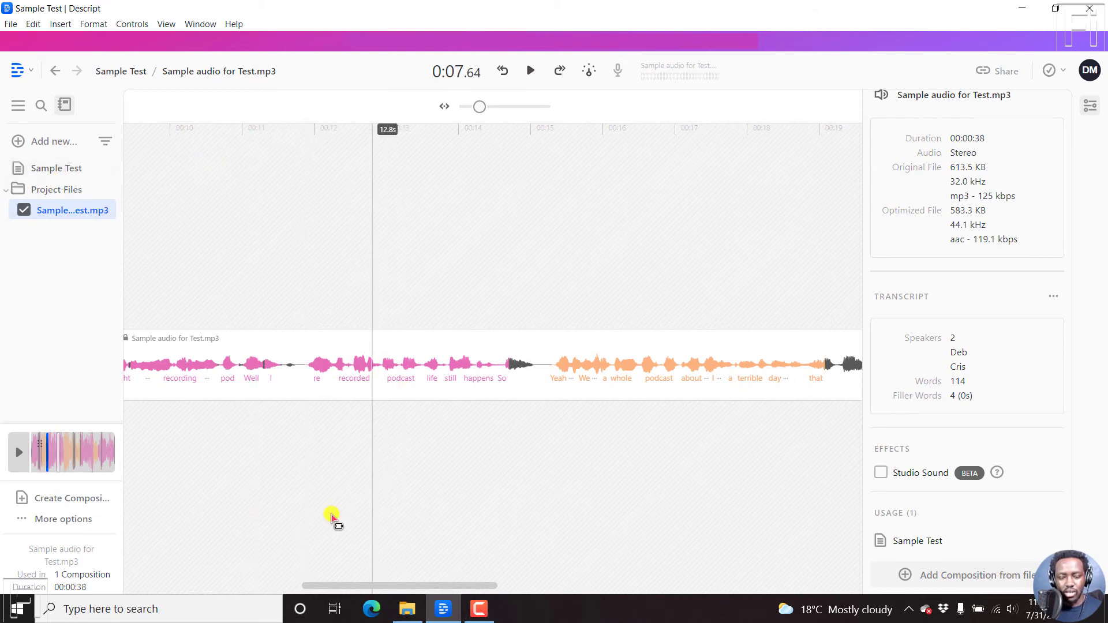
pyautogui.click(315, 585)
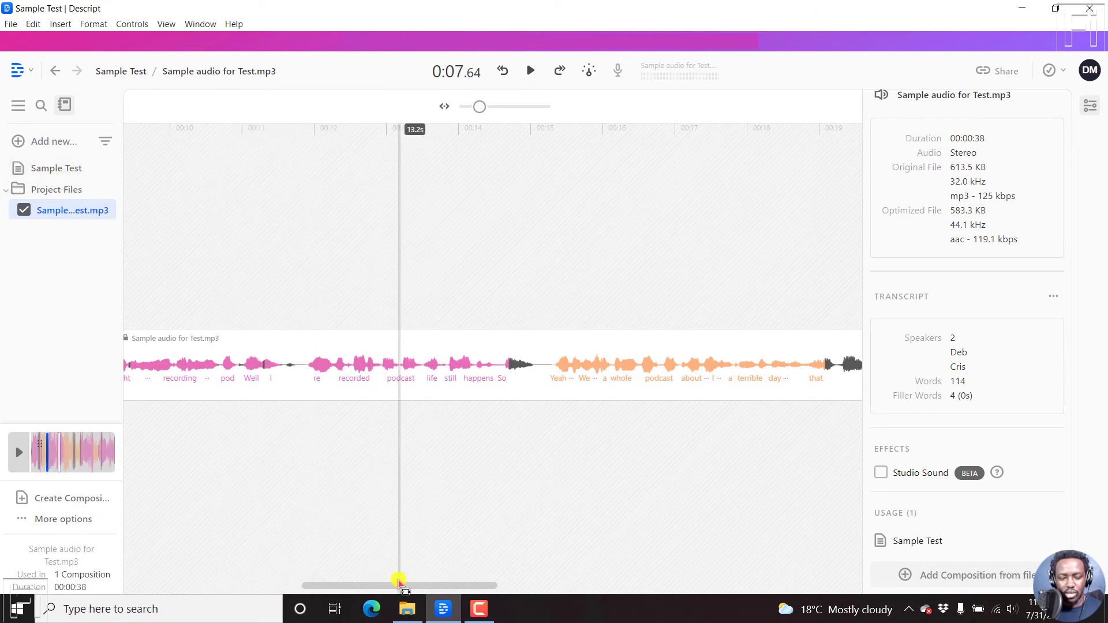
pyautogui.moveTo(397, 584); pyautogui.dragTo(116, 580)
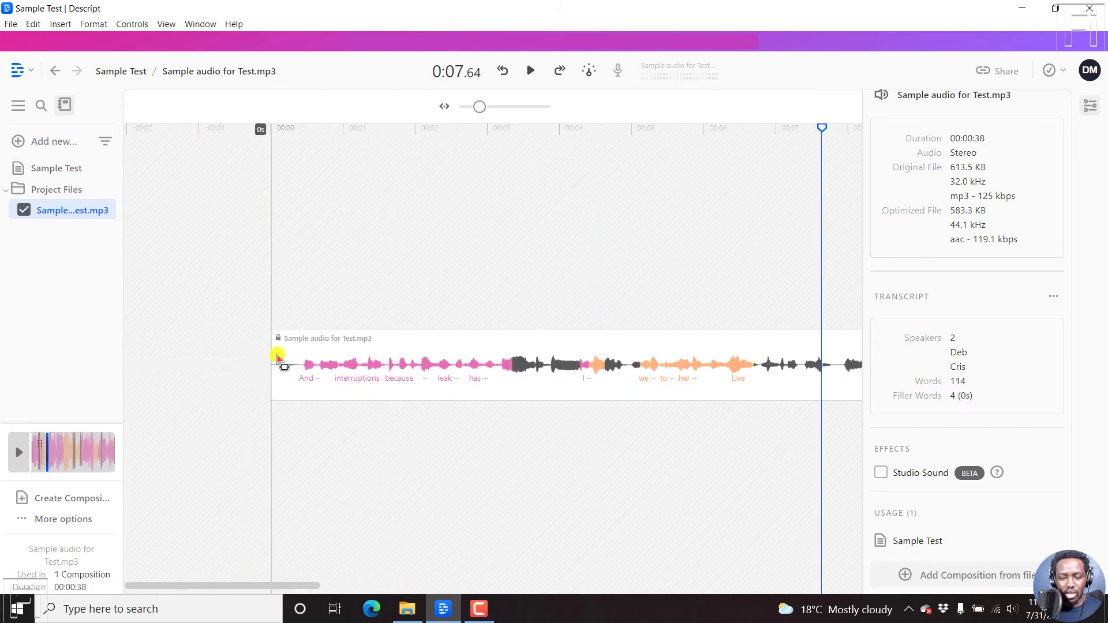
# Step: Place the playhead at the clip start and enable Studio Sound under Effects
pyautogui.click(300, 367)
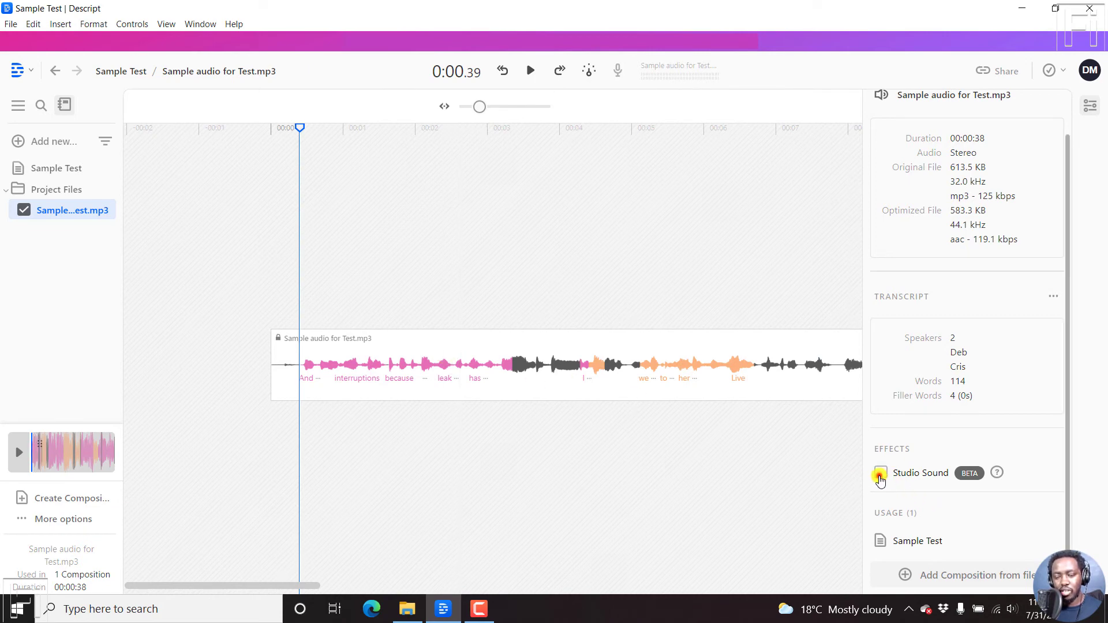
pyautogui.click(881, 474)
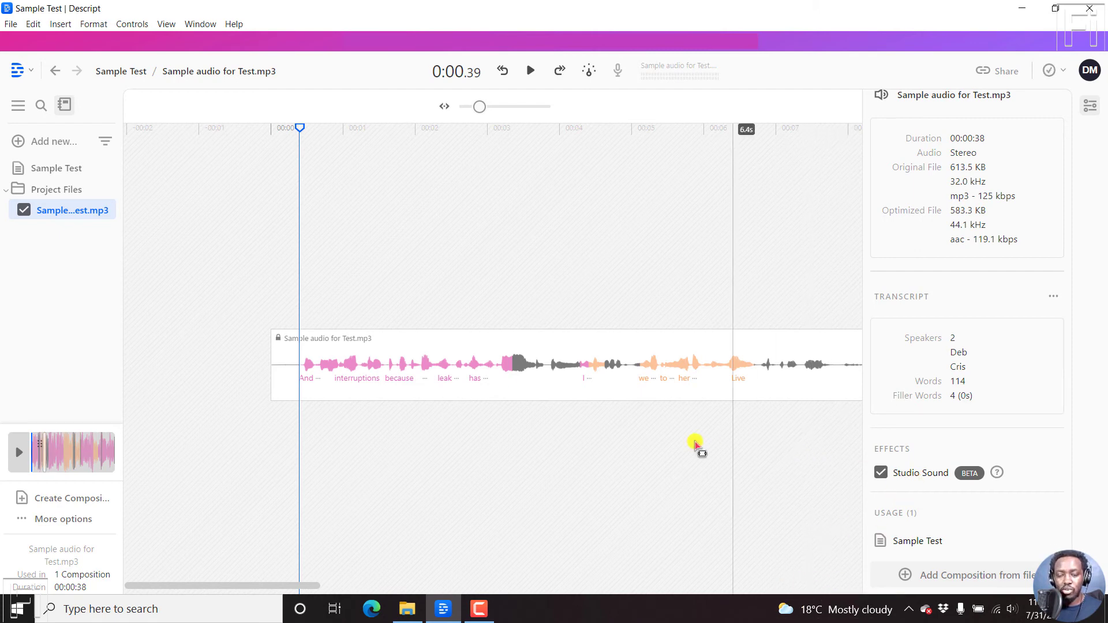
# Step: Play the enhanced opening, then turn Studio Sound off and return to the clip start
pyautogui.click(532, 69)
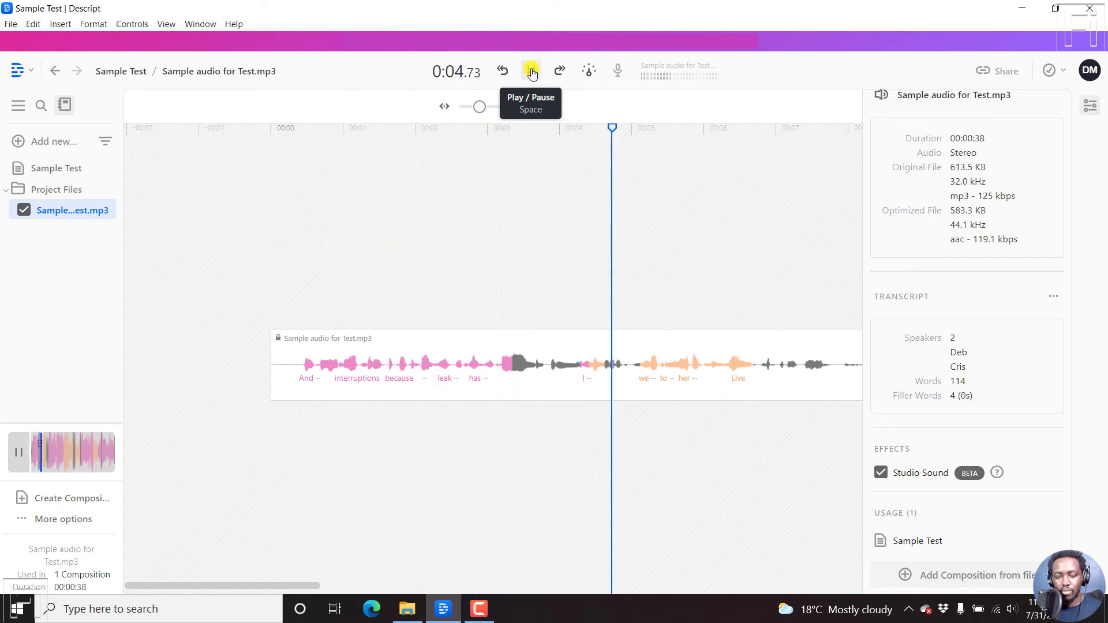
pyautogui.click(532, 71)
pyautogui.click(883, 475)
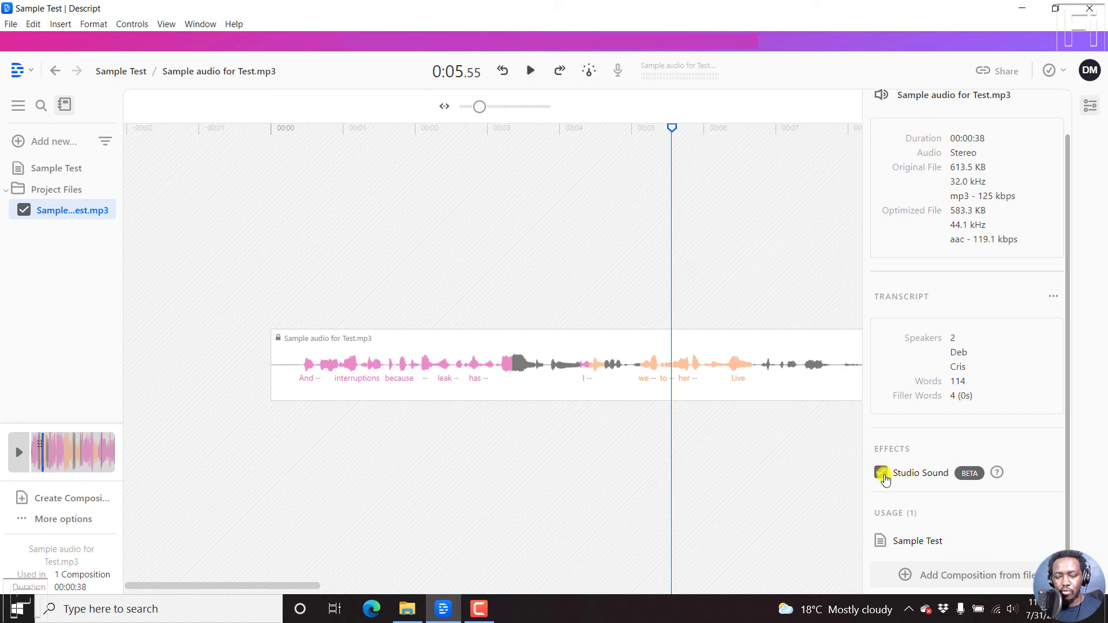
pyautogui.click(301, 372)
# Step: Play the original unenhanced audio from the start, lowering the system volume
pyautogui.click(530, 71)
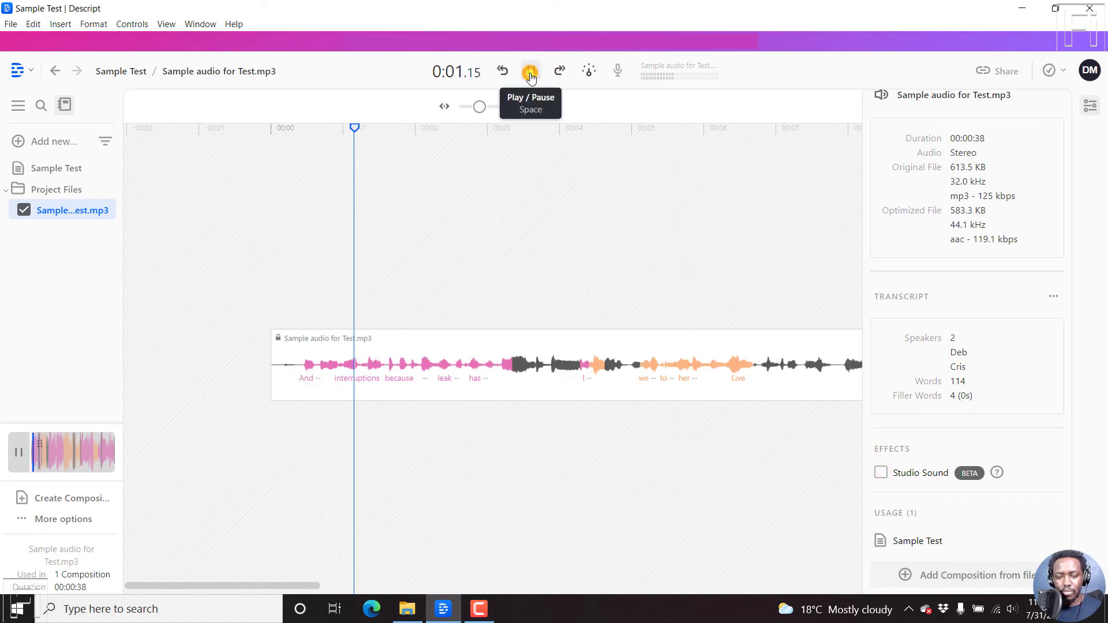
pyautogui.click(530, 72)
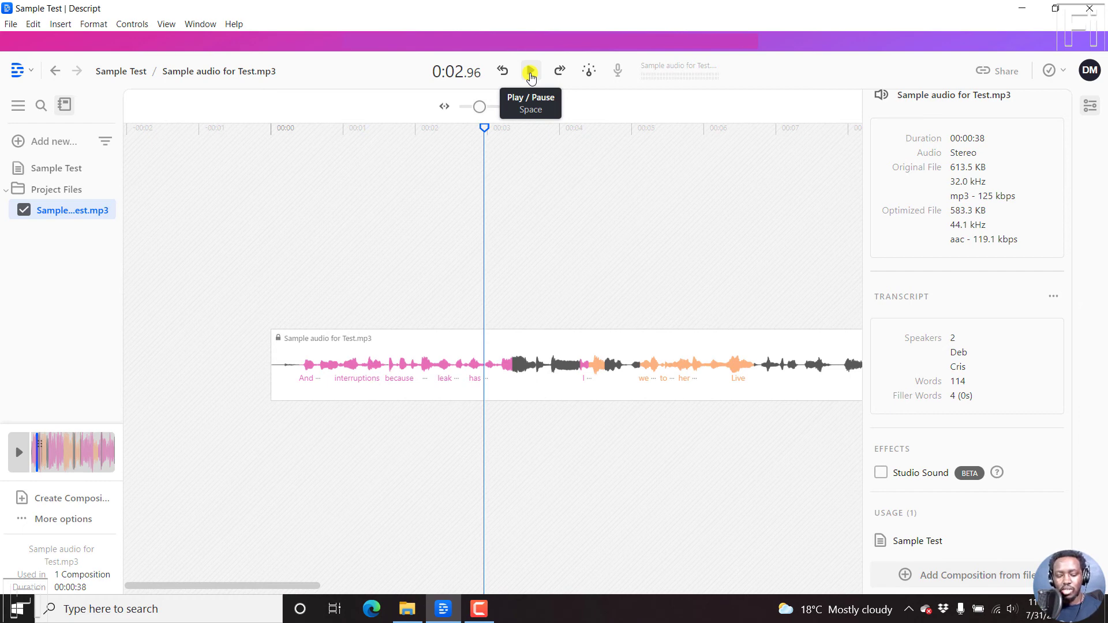
pyautogui.press('XF86AudioLowerVolume')
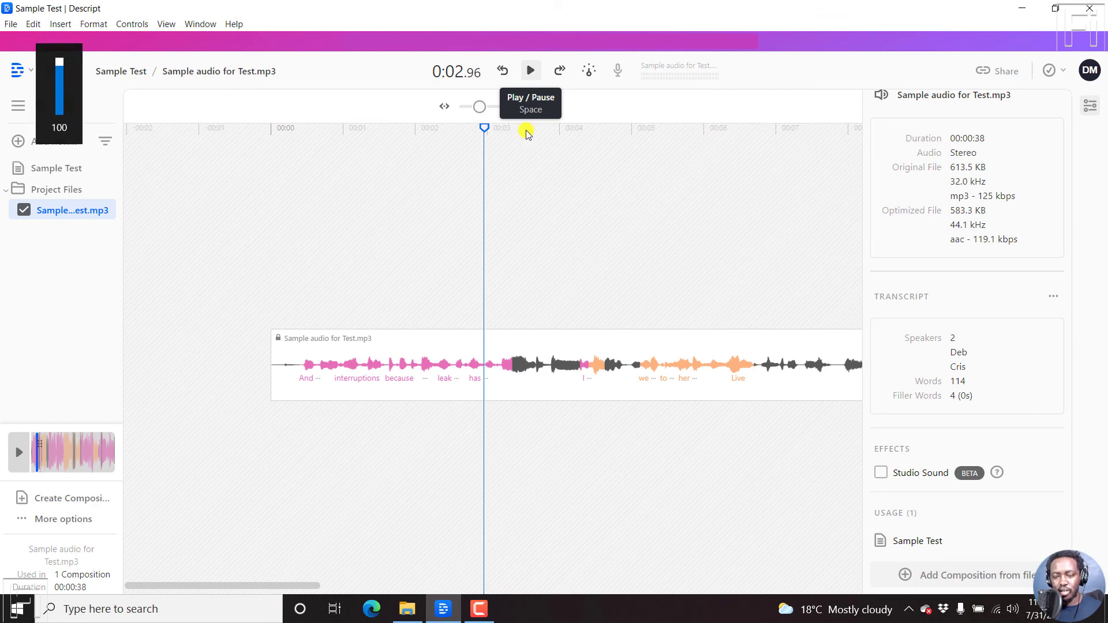
pyautogui.click(533, 73)
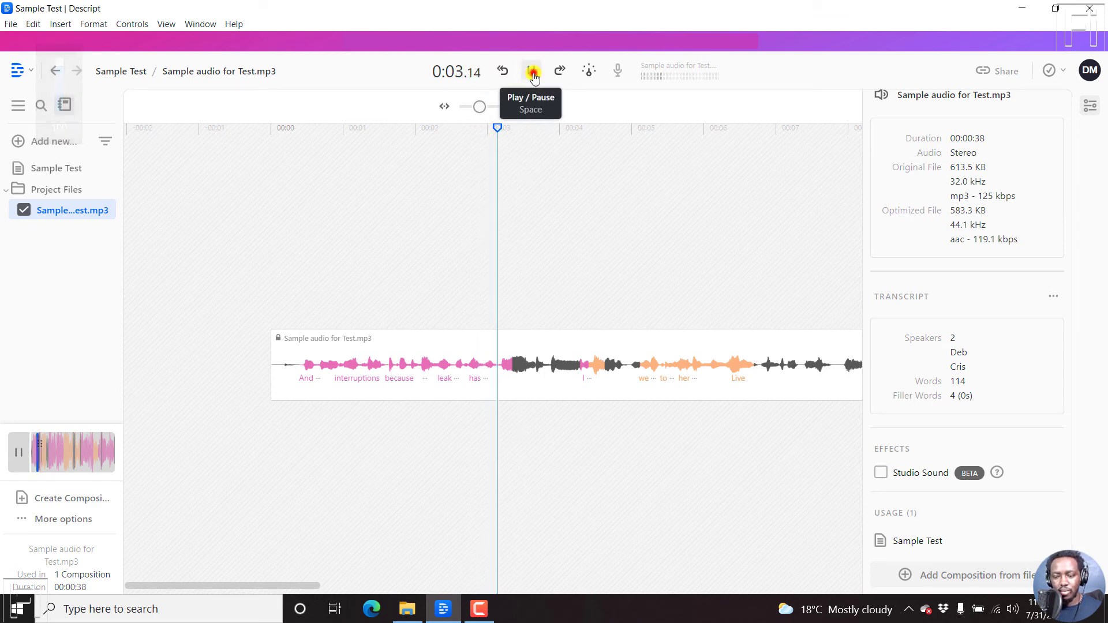
pyautogui.click(532, 73)
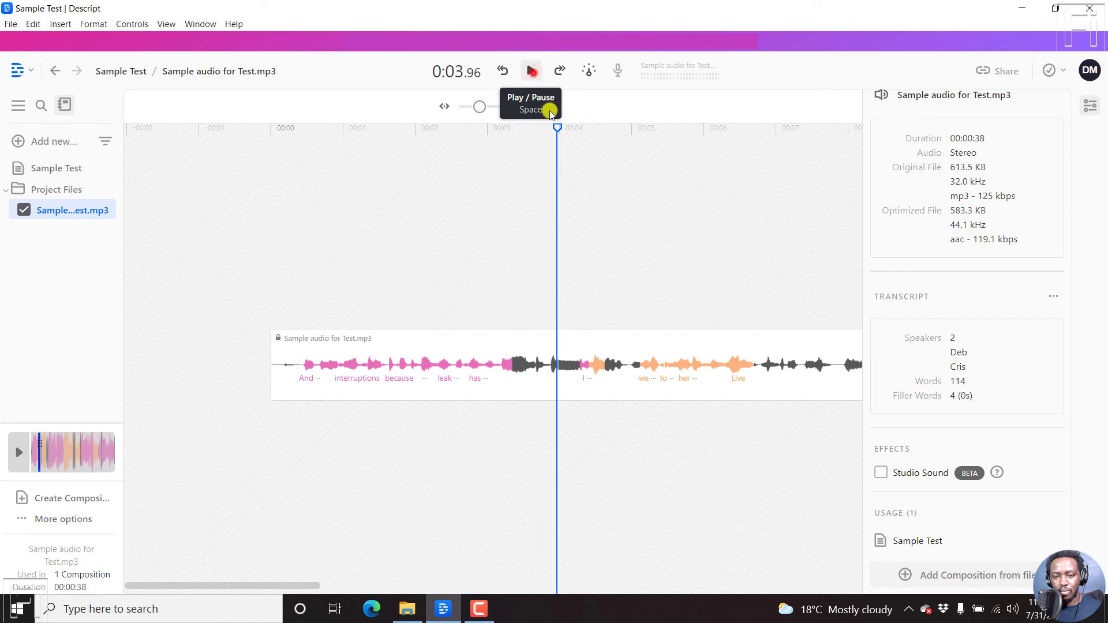
# Step: Turn Studio Sound on and play the enhanced audio from the first word 'And'
pyautogui.click(881, 473)
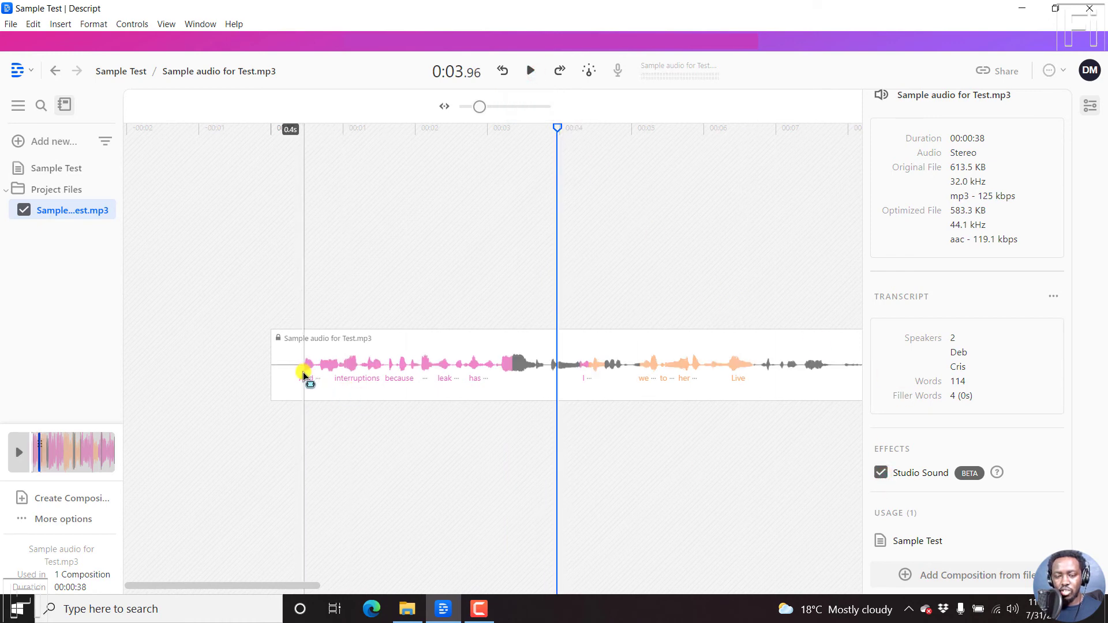
pyautogui.click(305, 375)
pyautogui.click(529, 71)
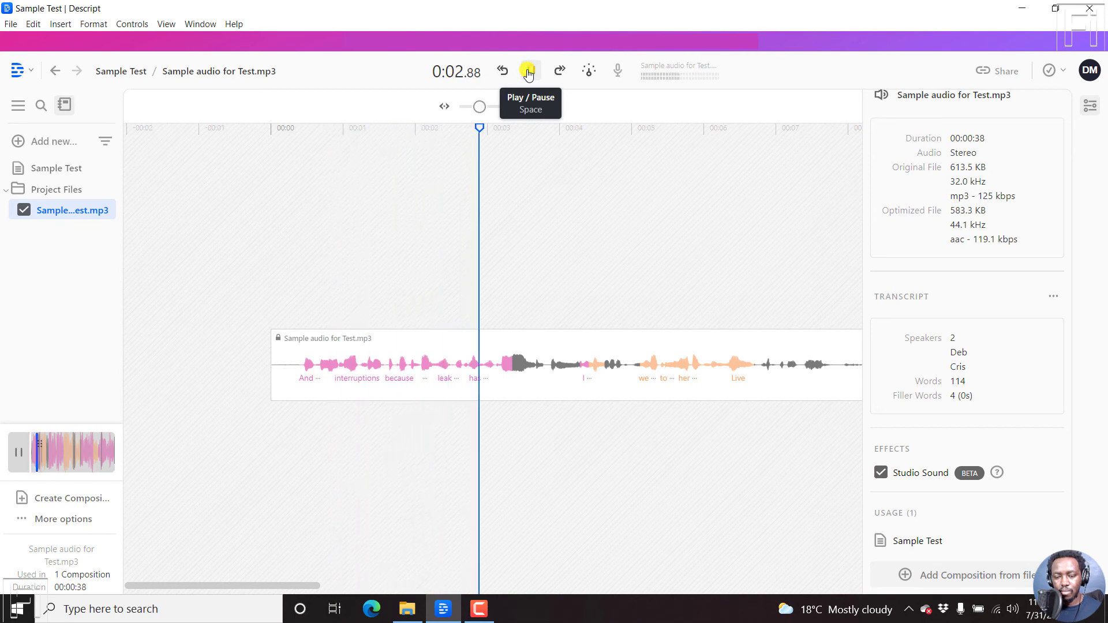
pyautogui.click(529, 72)
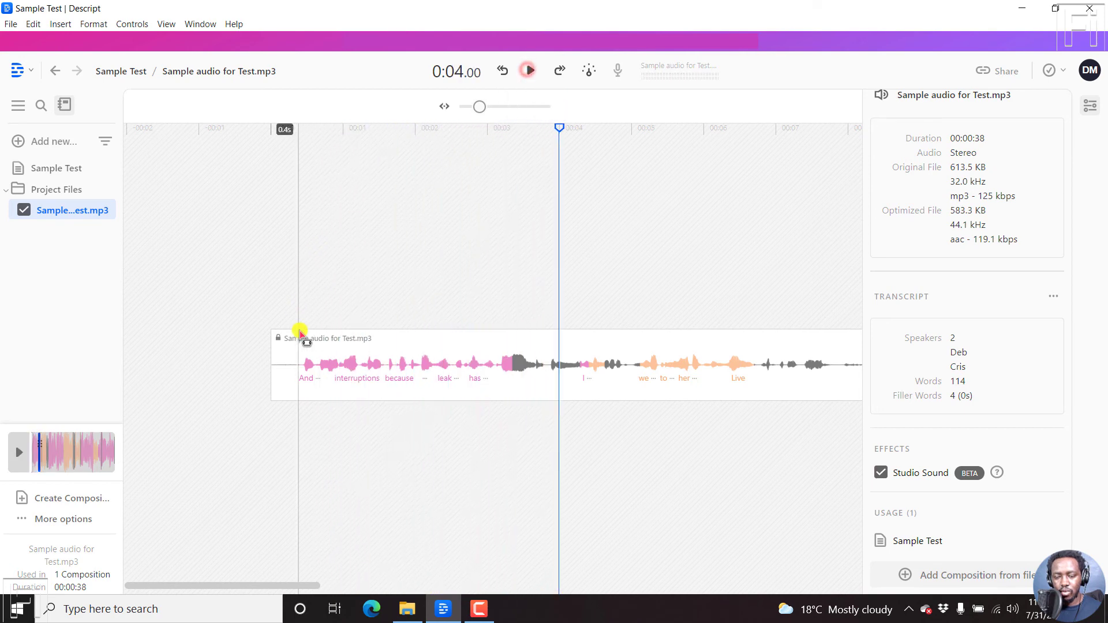
# Step: Turn Studio Sound off and play the original opening for comparison
pyautogui.click(303, 358)
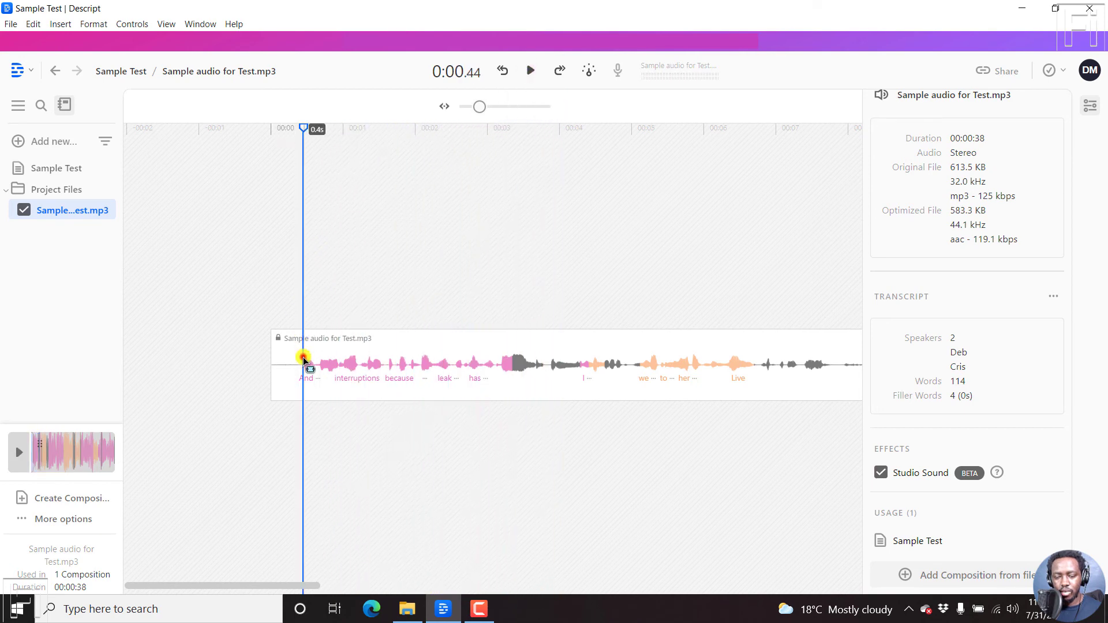
pyautogui.click(881, 474)
pyautogui.click(531, 72)
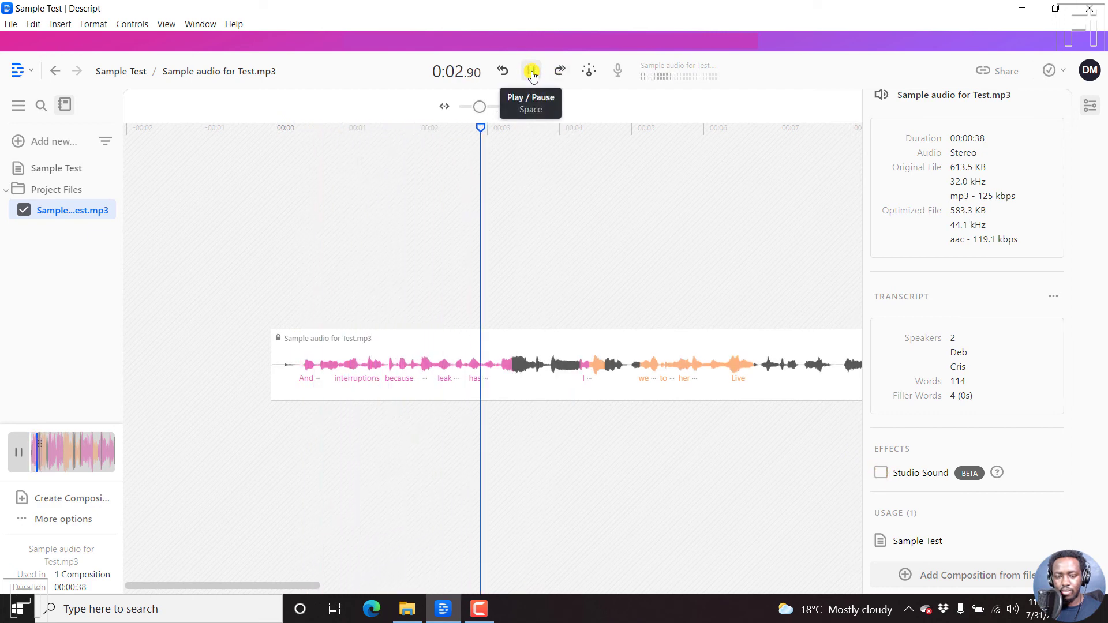
pyautogui.click(532, 73)
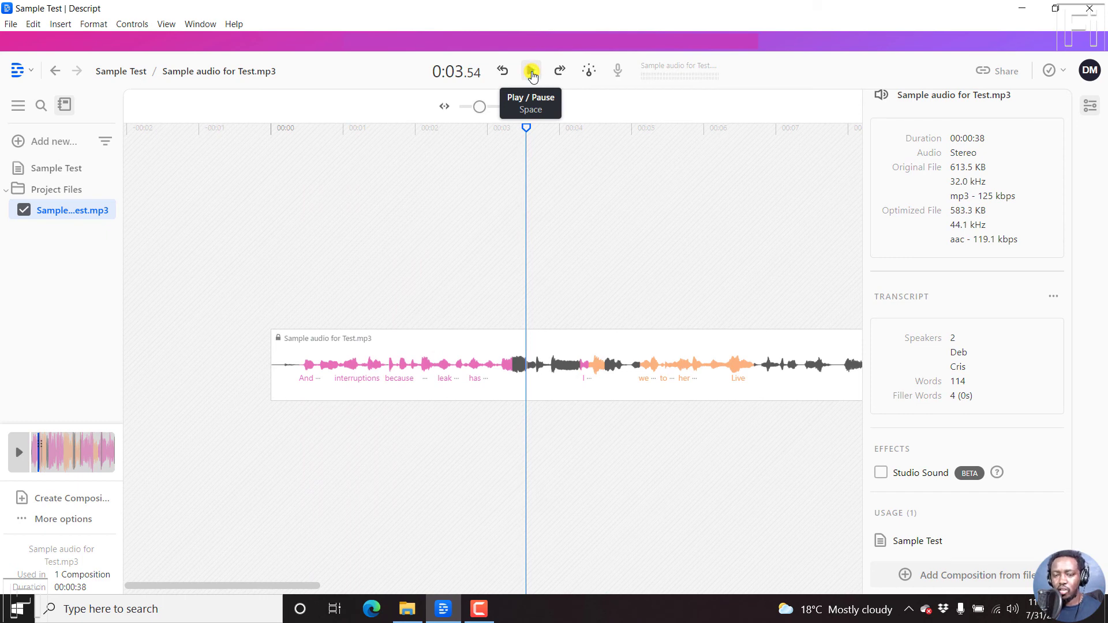
# Step: Re-enable Studio Sound and replay the enhanced audio from 'And'
pyautogui.click(300, 367)
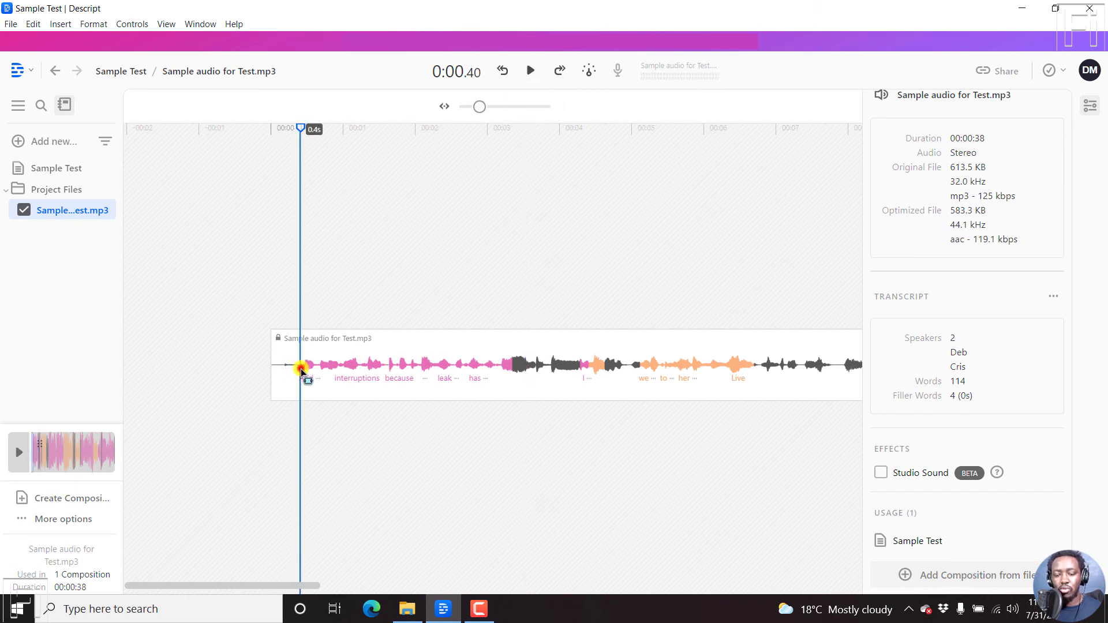
pyautogui.click(881, 473)
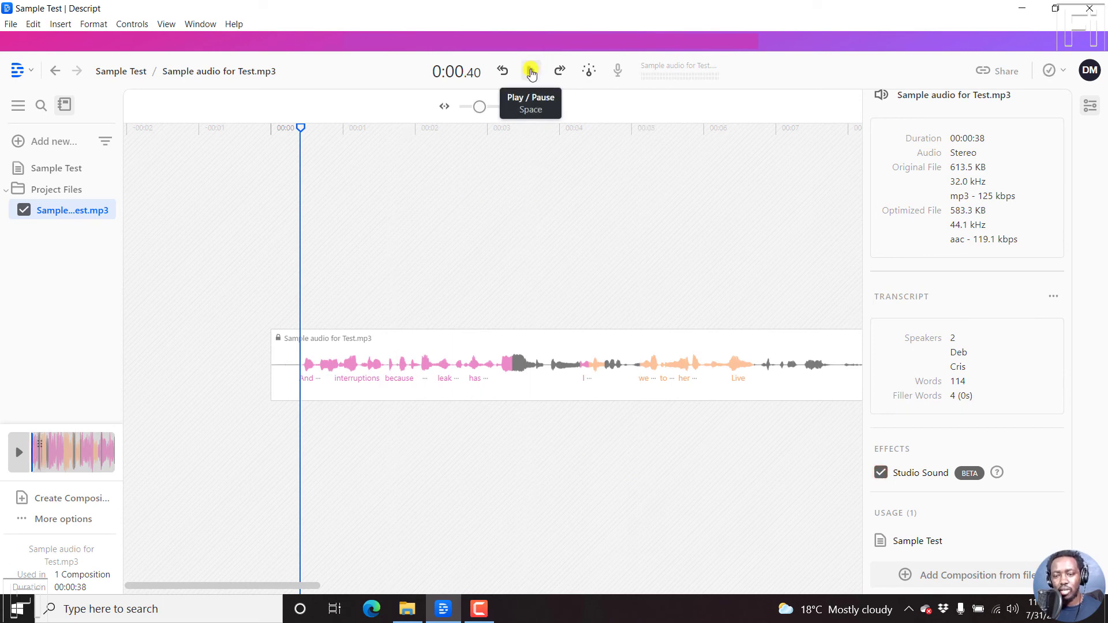
pyautogui.click(530, 72)
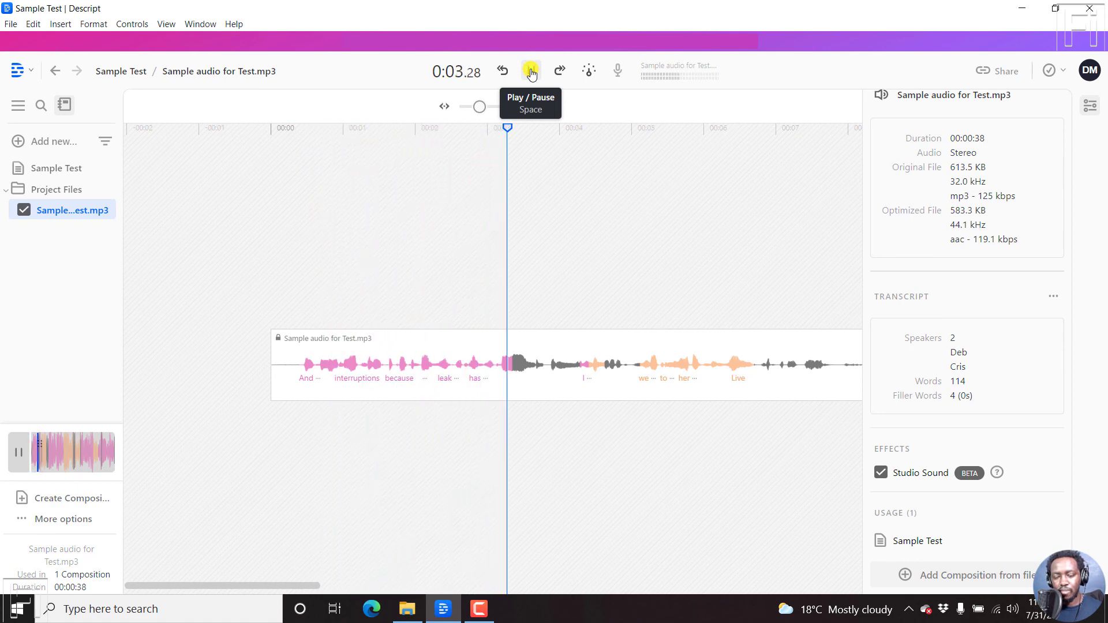
pyautogui.click(530, 72)
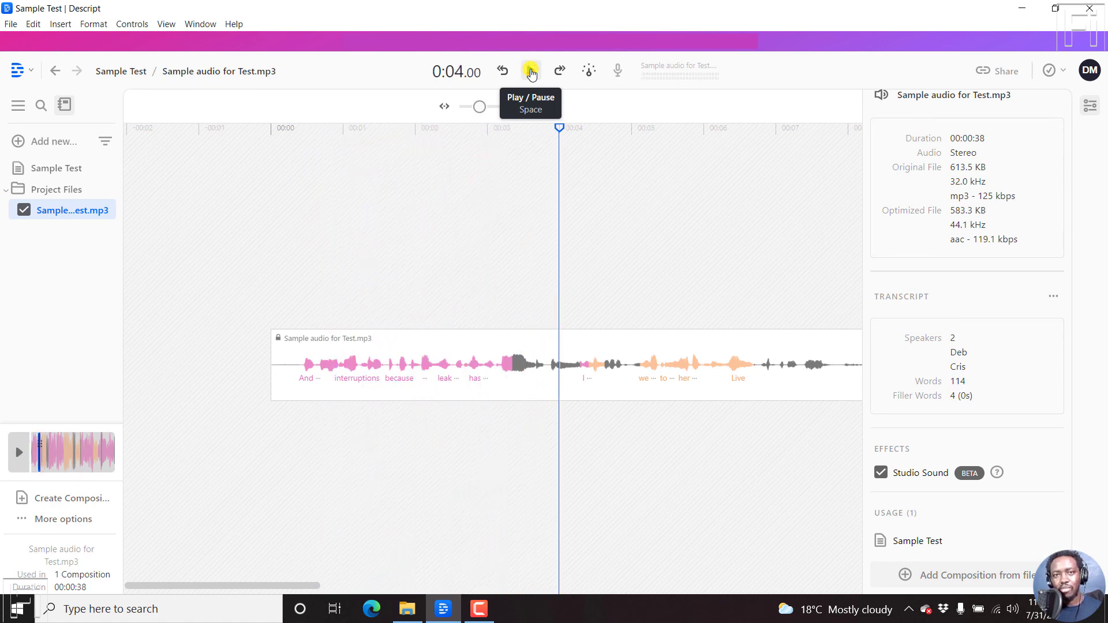